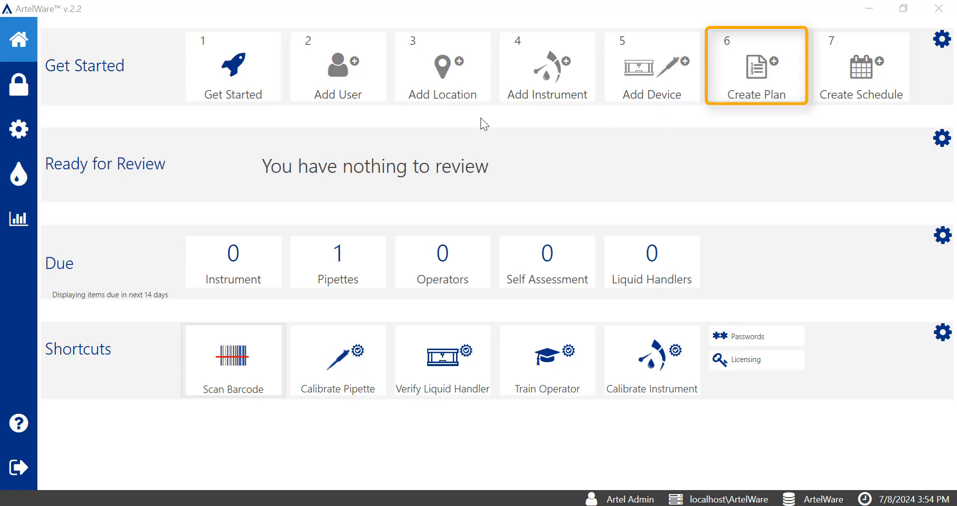
Step: Open the calibration plans list in settings to review the existing plans, then return home
{"action": "left_click", "coordinate": [29, 134]}
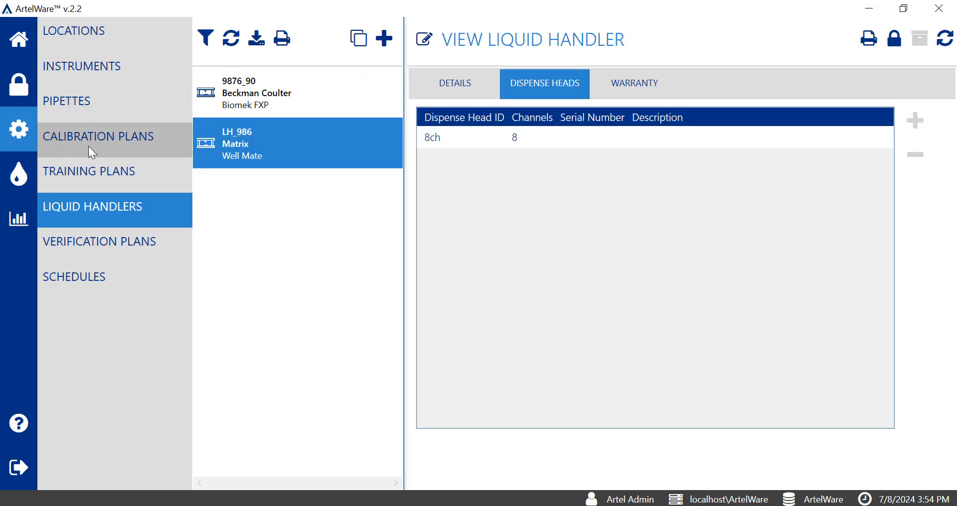
{"action": "left_click", "coordinate": [161, 142]}
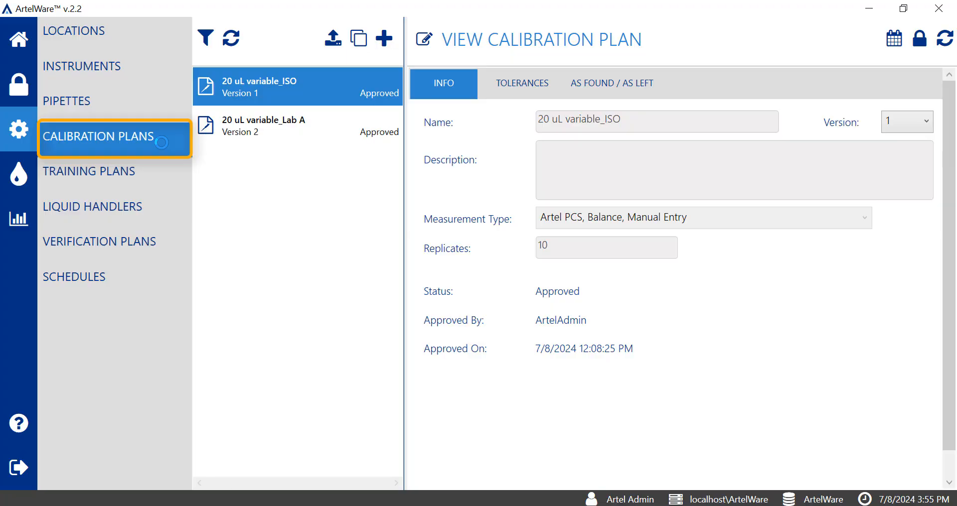
{"action": "left_click", "coordinate": [16, 41]}
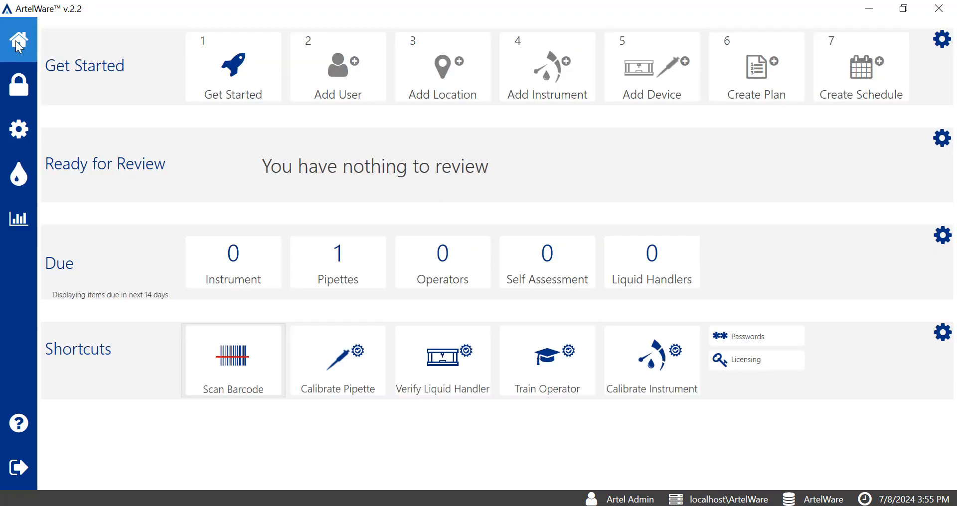
Step: Create a new Pipette Calibration plan named 100 uL variable multichannel
{"action": "left_click", "coordinate": [797, 105]}
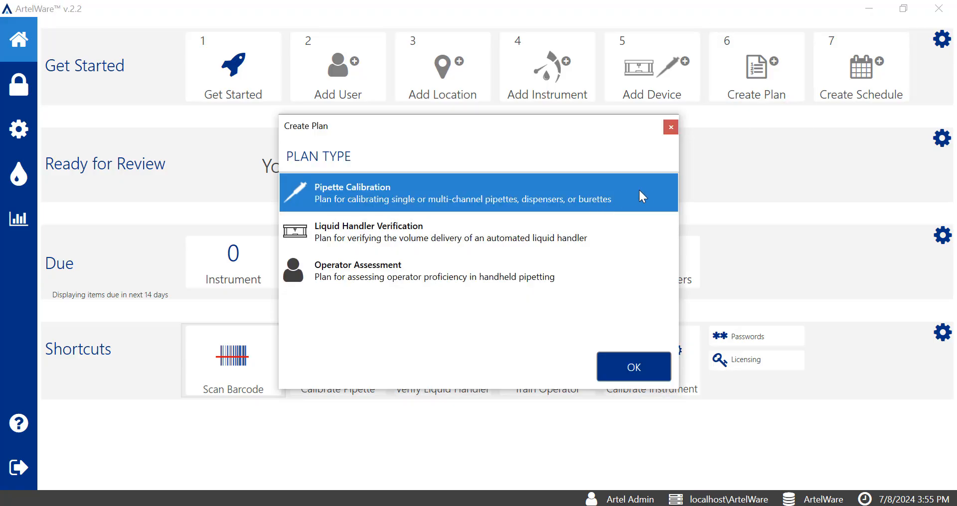
{"action": "left_click", "coordinate": [647, 371]}
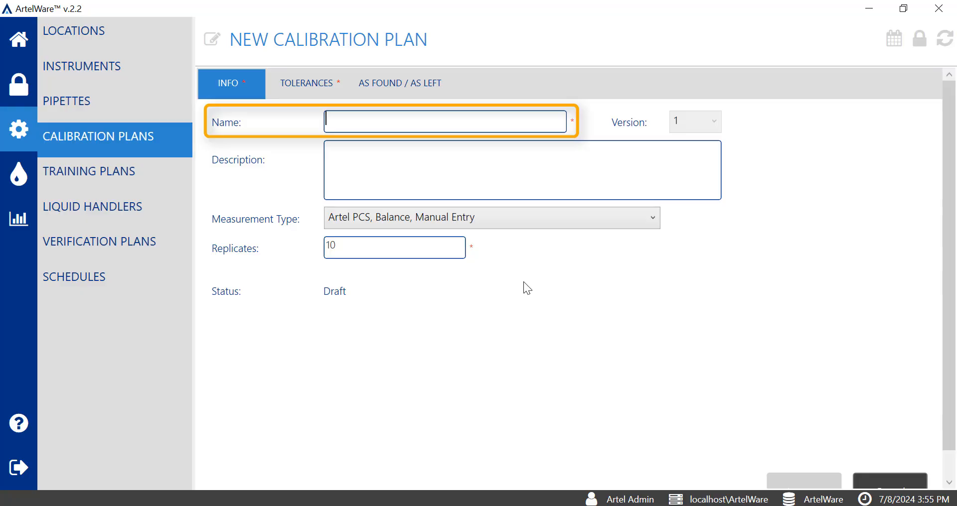
{"action": "type", "text": "100 uL variable multichannel"}
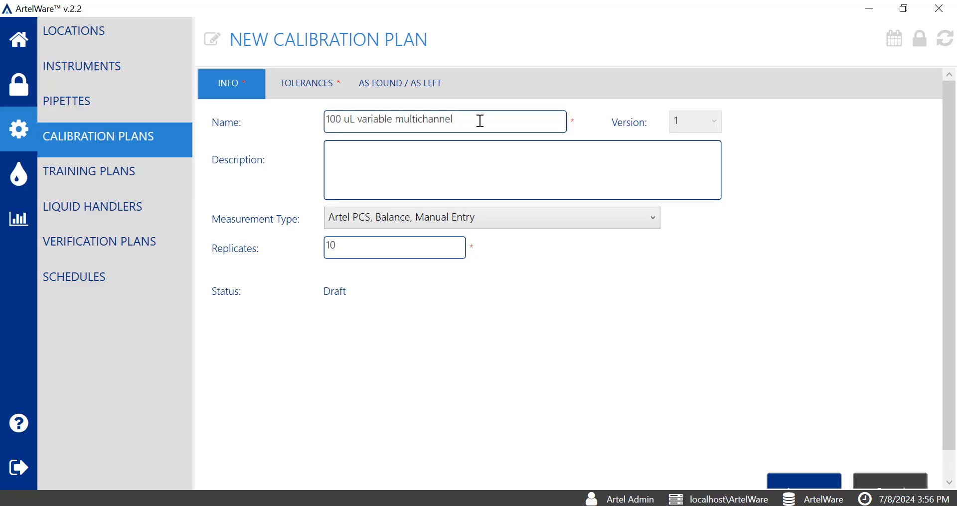
Step: Set the plan's measurement type to Artel MVS
{"action": "left_click", "coordinate": [467, 170]}
{"action": "left_click", "coordinate": [590, 225]}
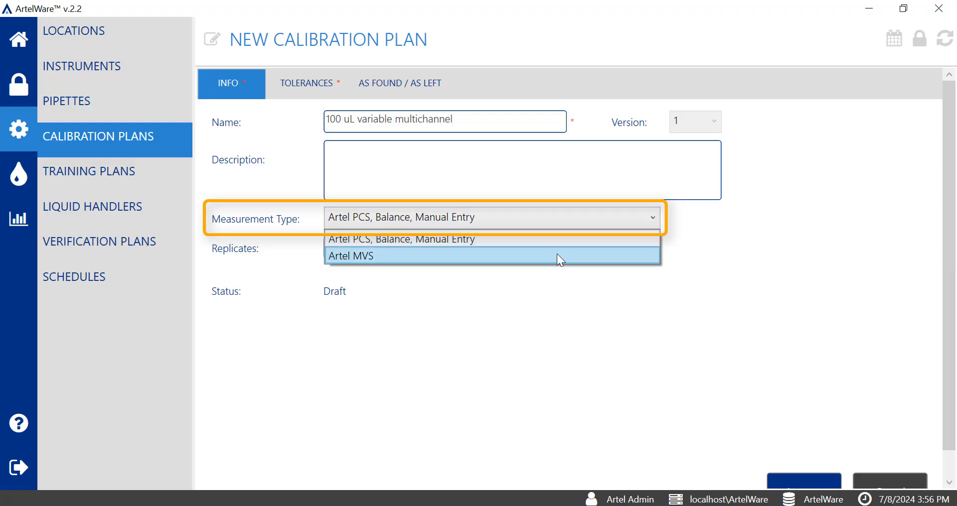
{"action": "left_click", "coordinate": [558, 256]}
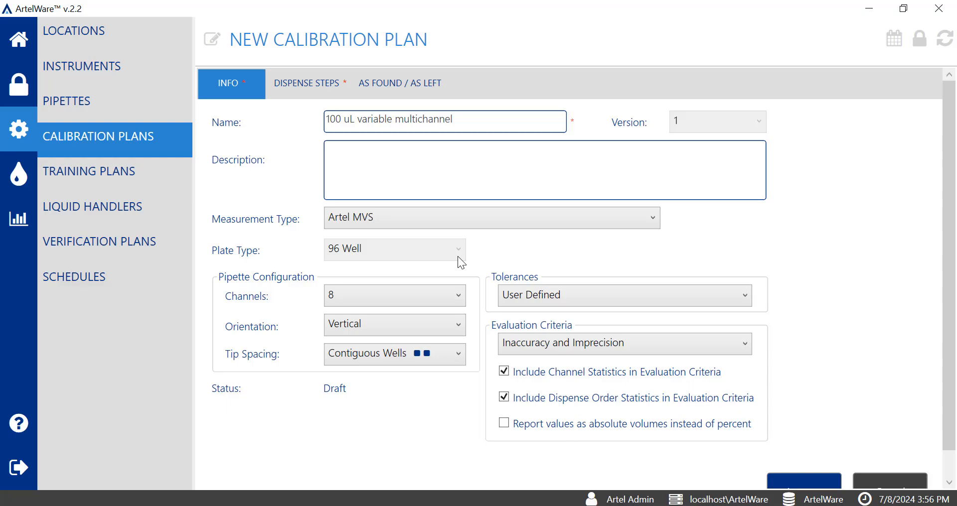
Step: Review the available channel counts and orientation options for the pipette configuration
{"action": "left_click", "coordinate": [460, 297]}
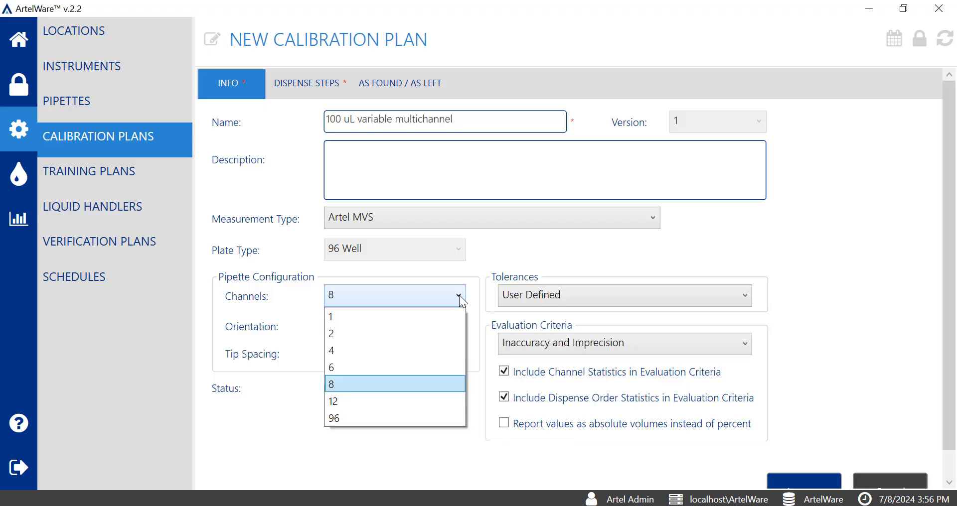
{"action": "left_click", "coordinate": [428, 389]}
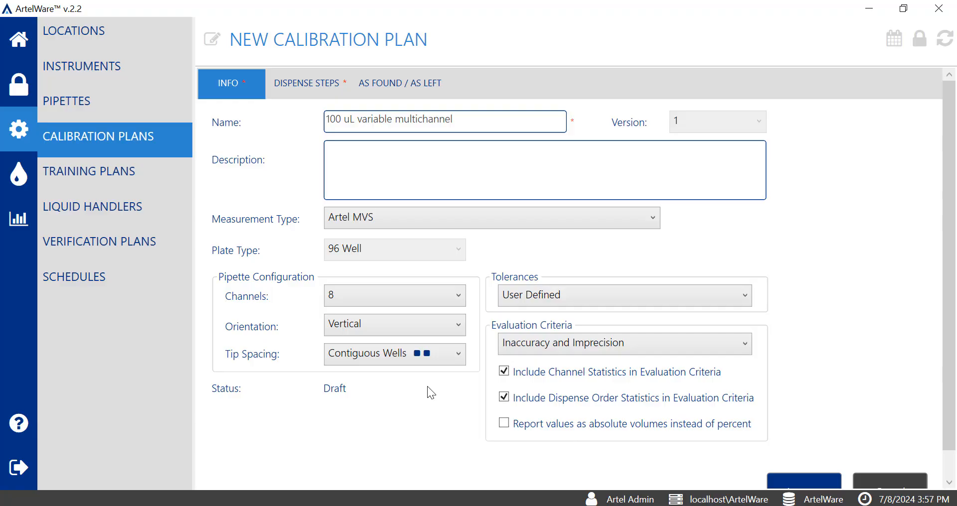
{"action": "left_click", "coordinate": [465, 324]}
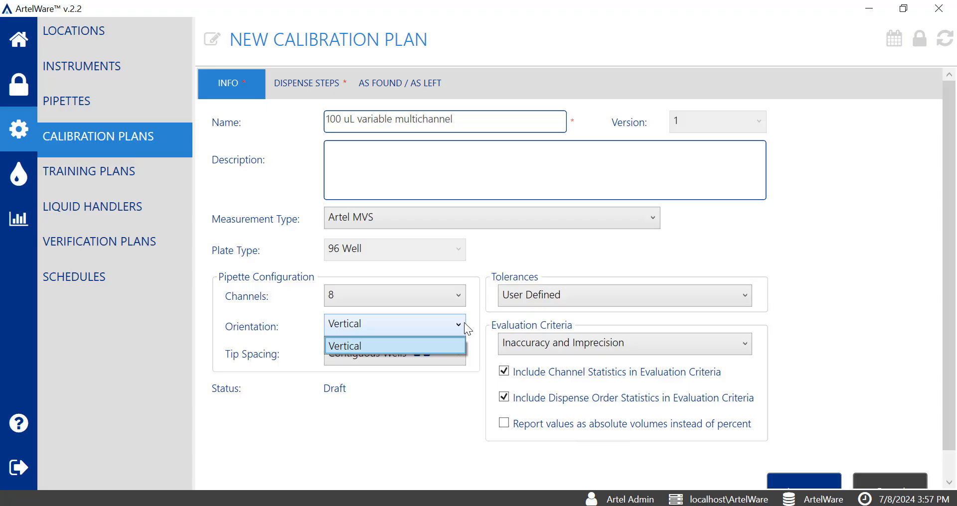
Step: Switch the channels to 4 to compare its orientation options, then set the channels back to 8
{"action": "left_click", "coordinate": [462, 297]}
{"action": "left_click", "coordinate": [462, 298]}
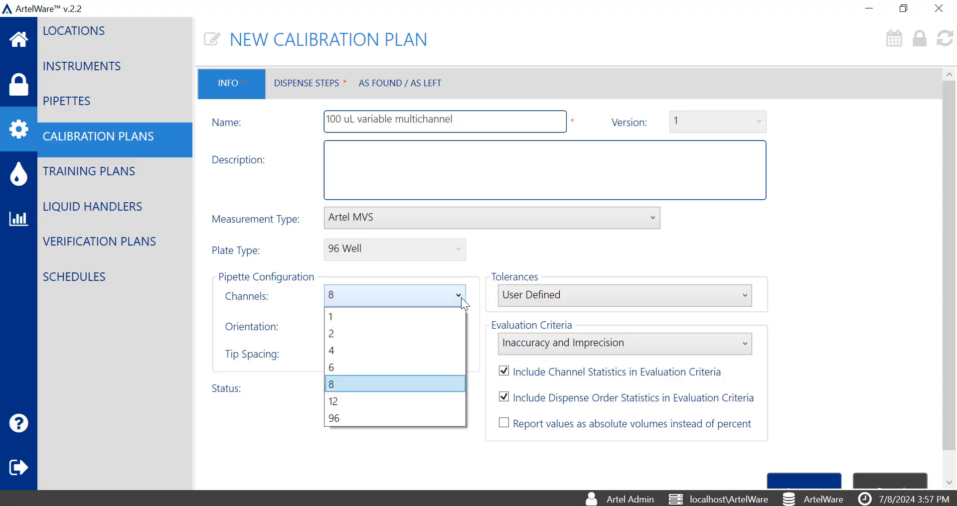
{"action": "left_click", "coordinate": [403, 349]}
{"action": "left_click", "coordinate": [436, 331]}
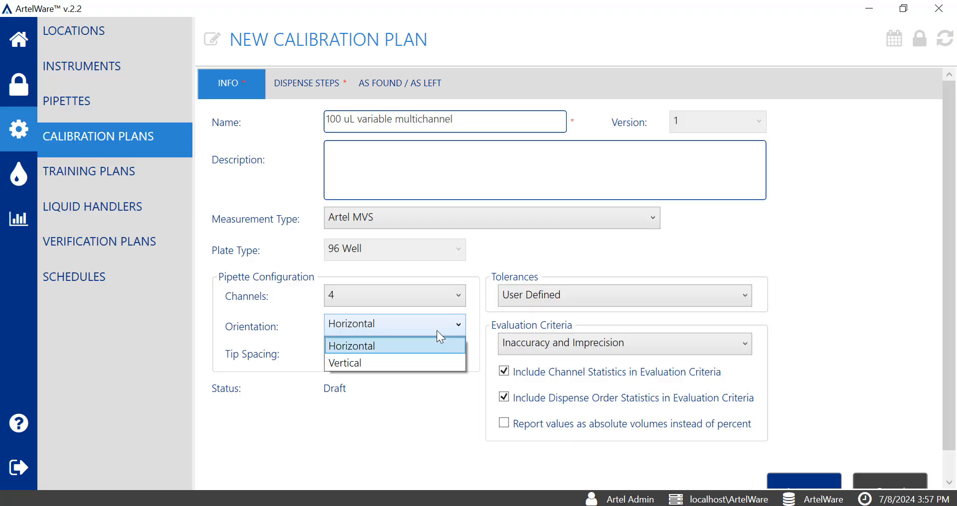
{"action": "left_click", "coordinate": [449, 299]}
{"action": "left_click", "coordinate": [450, 298]}
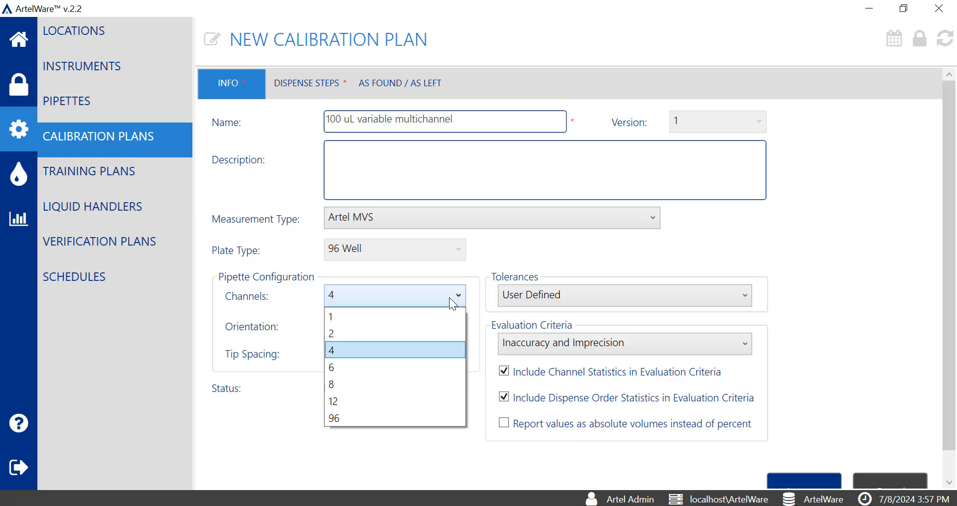
{"action": "left_click", "coordinate": [388, 387]}
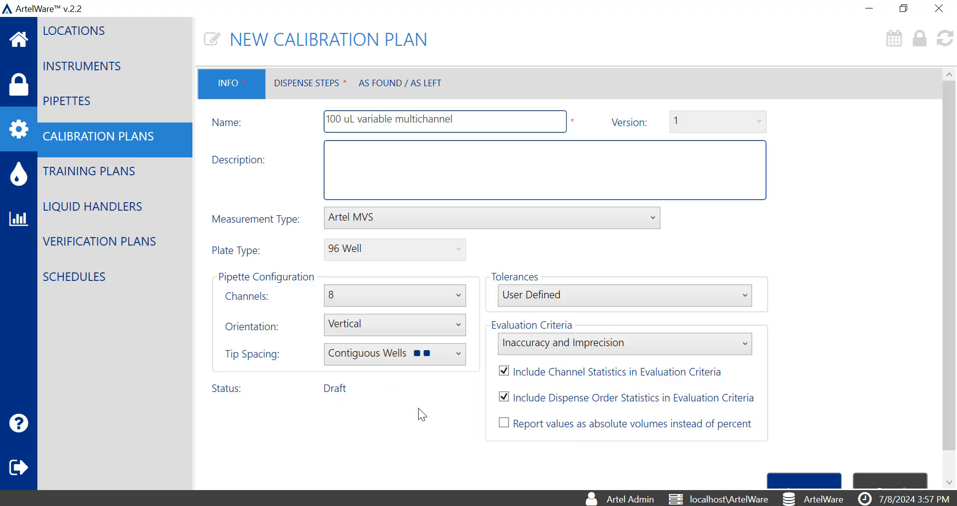
Step: Review the tip spacing and tolerance options, keeping User Defined tolerances
{"action": "left_click", "coordinate": [448, 357]}
{"action": "left_click", "coordinate": [451, 397]}
{"action": "left_click", "coordinate": [744, 302]}
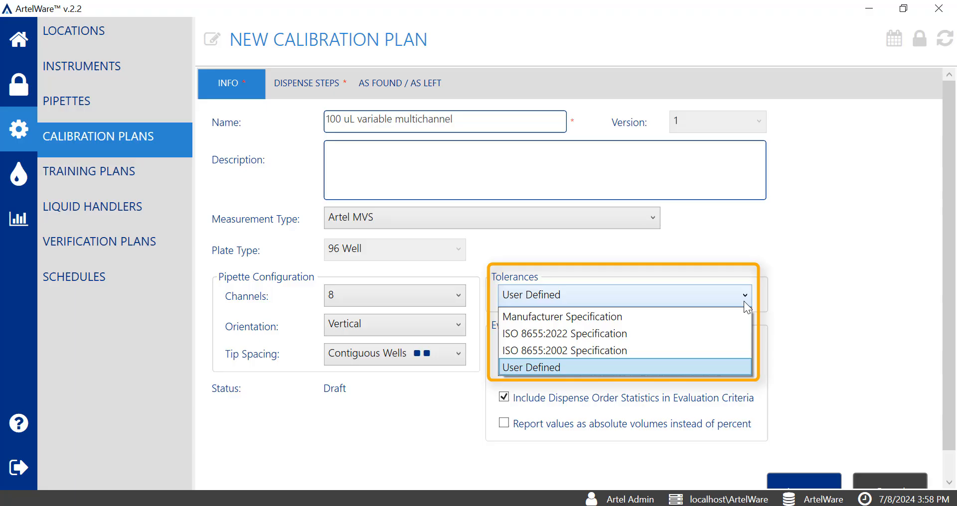
{"action": "left_click", "coordinate": [733, 369]}
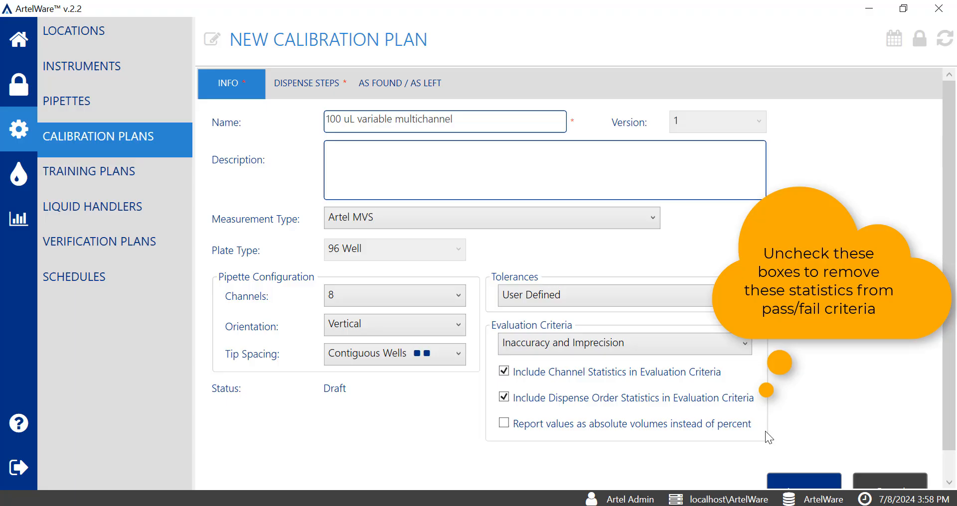
Step: Exclude dispense order statistics from the evaluation criteria while keeping channel statistics included
{"action": "left_click", "coordinate": [504, 372]}
{"action": "left_click", "coordinate": [504, 398]}
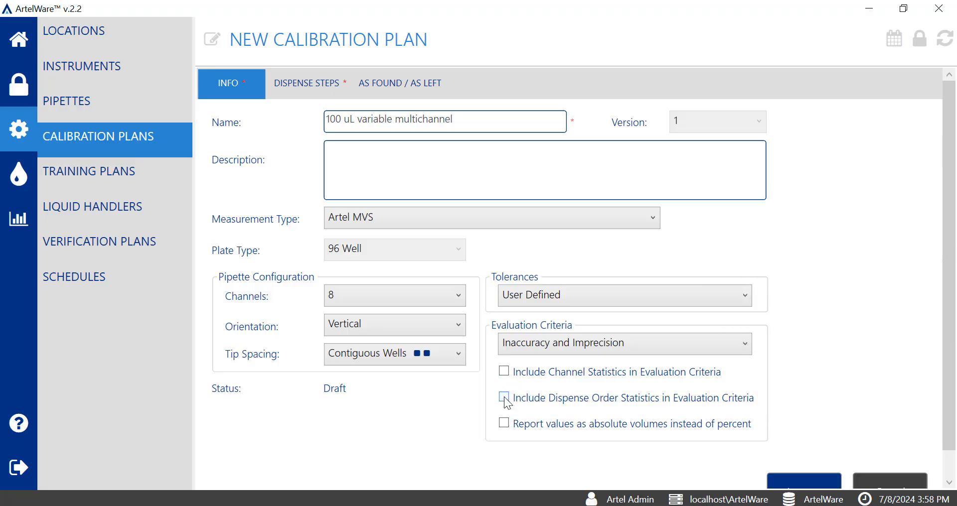
{"action": "left_click", "coordinate": [504, 371]}
Step: Start a new dispense step with a 10 µL dispense volume and 4 replicates per channel
{"action": "left_click", "coordinate": [327, 88]}
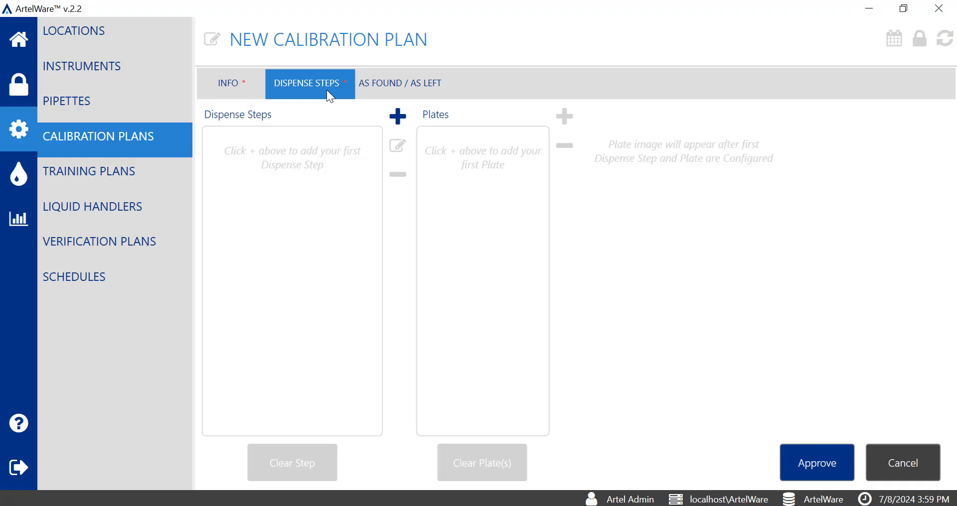
{"action": "left_click", "coordinate": [398, 116]}
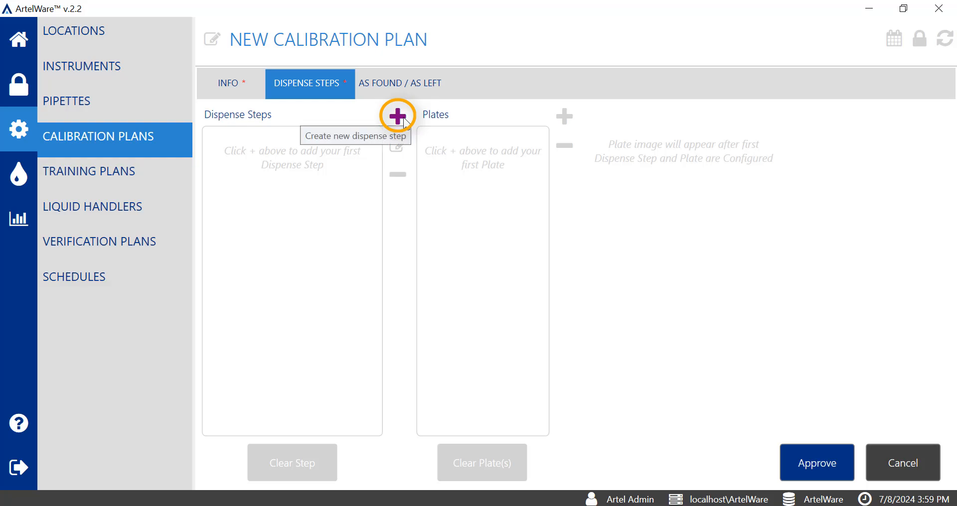
{"action": "left_click", "coordinate": [403, 118]}
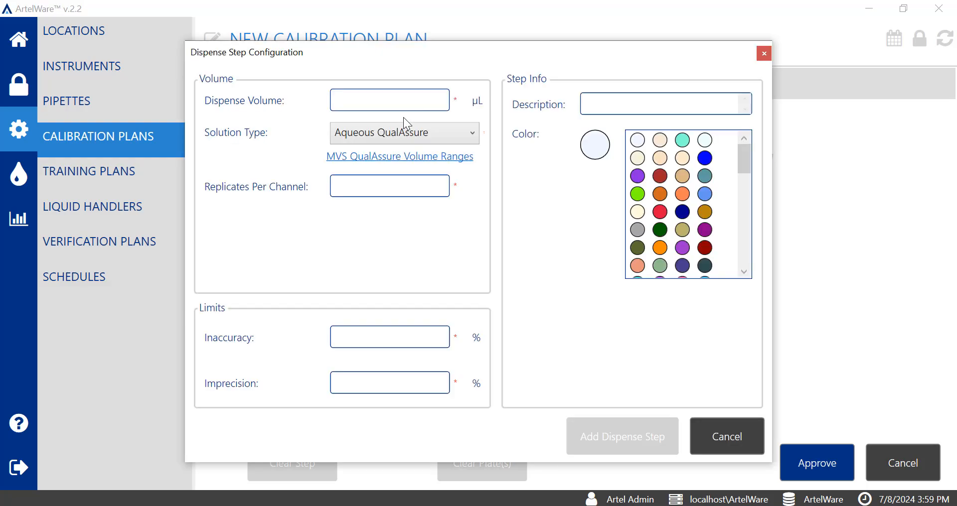
{"action": "left_click", "coordinate": [417, 106]}
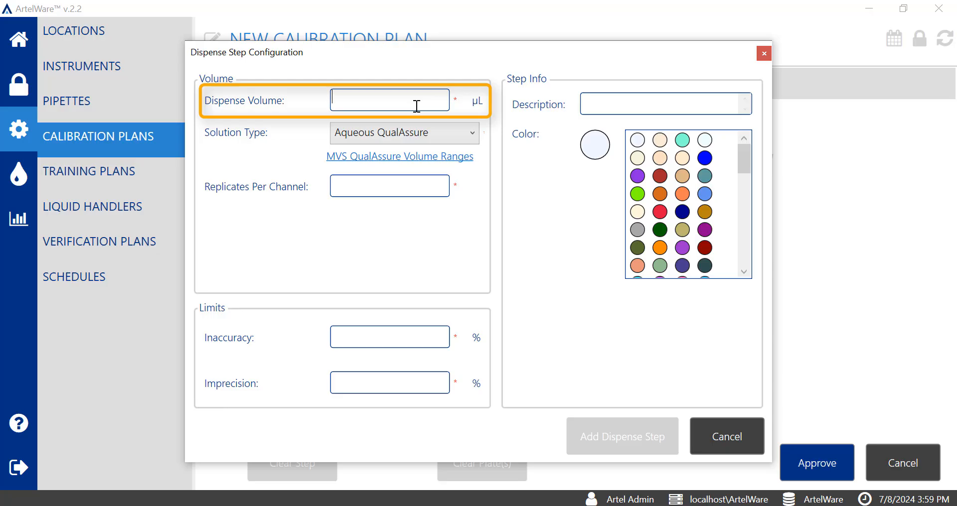
{"action": "type", "text": "10"}
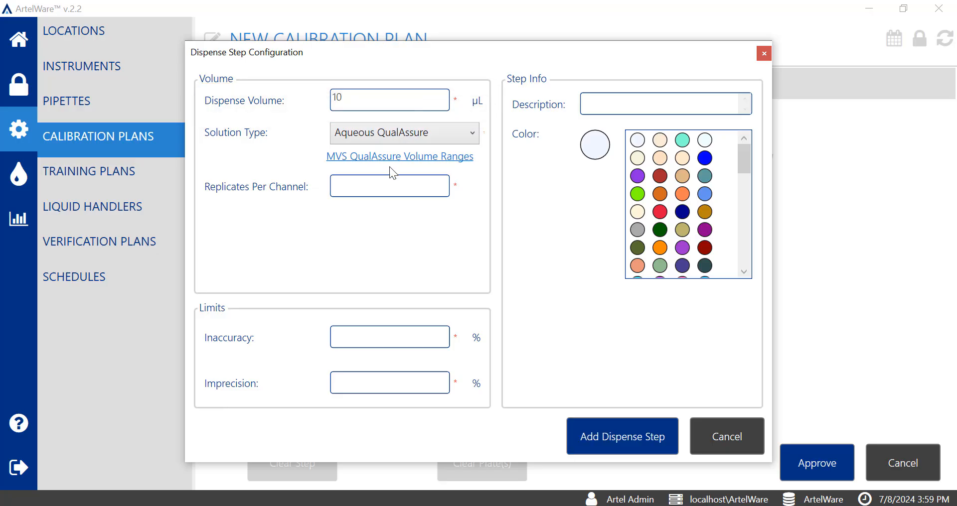
{"action": "left_click", "coordinate": [390, 187]}
{"action": "type", "text": "4"}
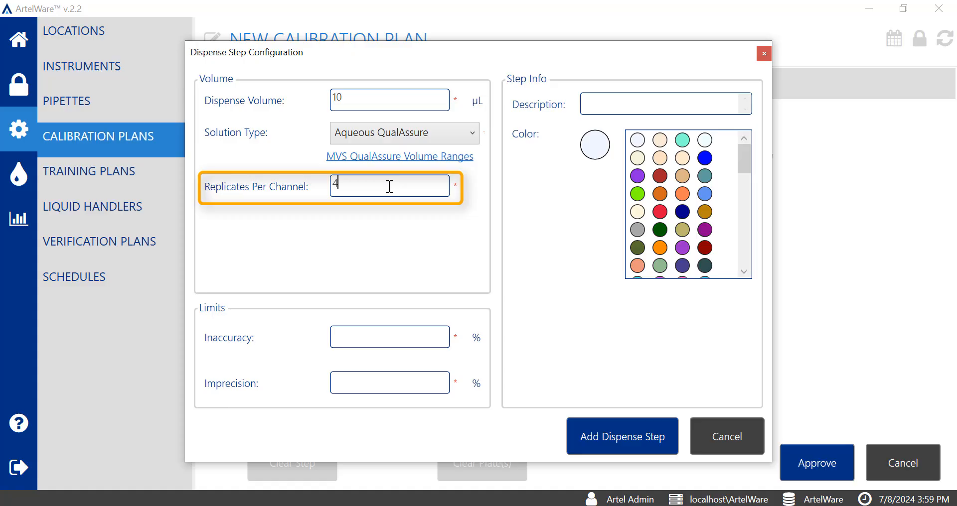
Step: Set 20% inaccuracy and 10% imprecision limits, pick green as the step color, and add the dispense step
{"action": "left_click", "coordinate": [372, 342]}
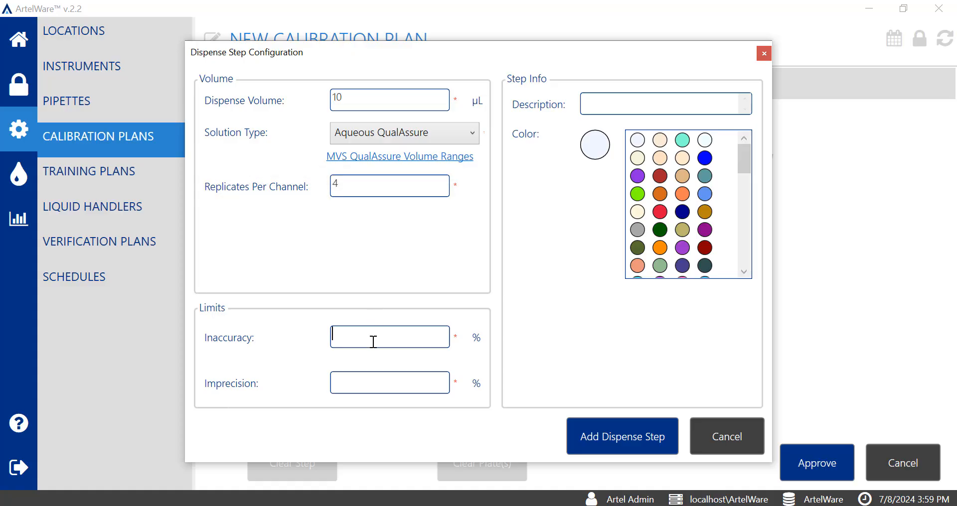
{"action": "type", "text": "20"}
{"action": "key", "text": "Tab"}
{"action": "type", "text": "10"}
{"action": "left_click", "coordinate": [639, 195]}
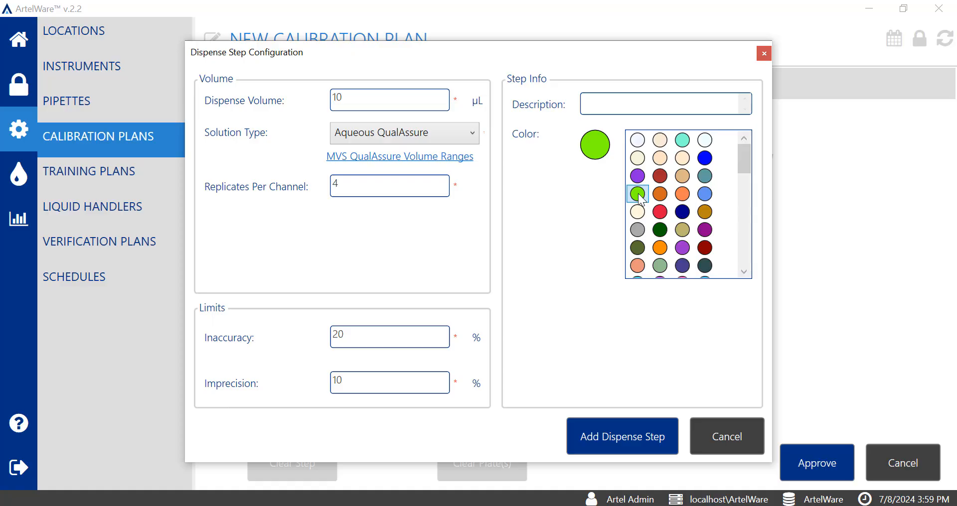
{"action": "left_click", "coordinate": [641, 429]}
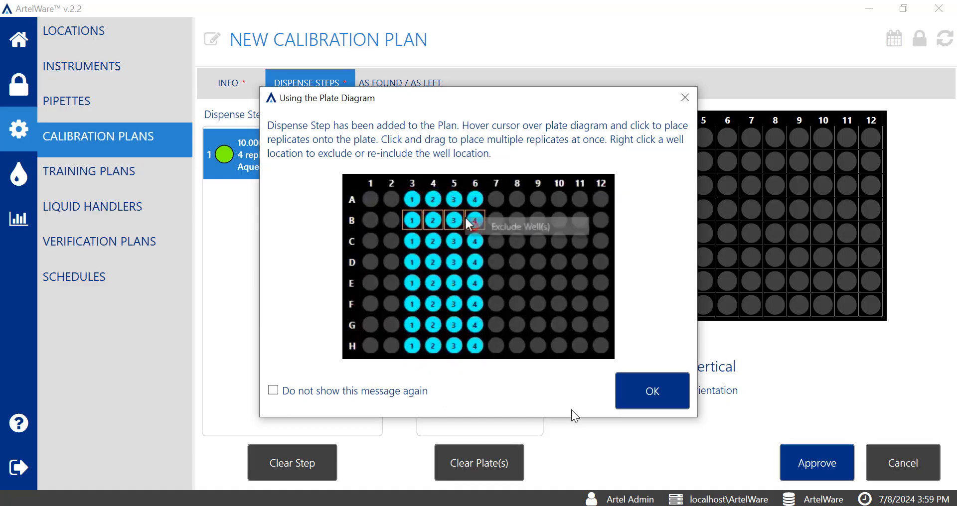
Step: Dismiss the plate diagram help and place the 10 µL replicates in columns 1 to 4 of the plate
{"action": "left_click", "coordinate": [653, 391]}
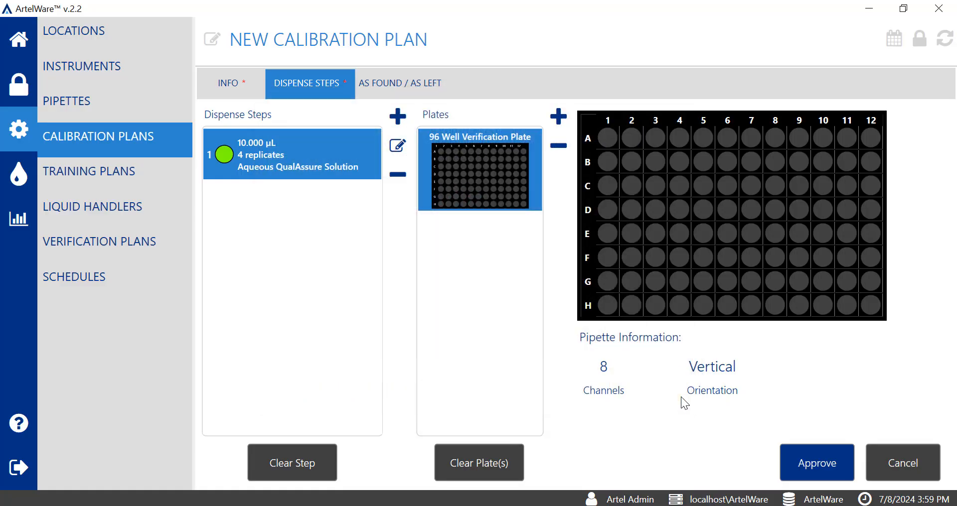
{"action": "left_click", "coordinate": [679, 141]}
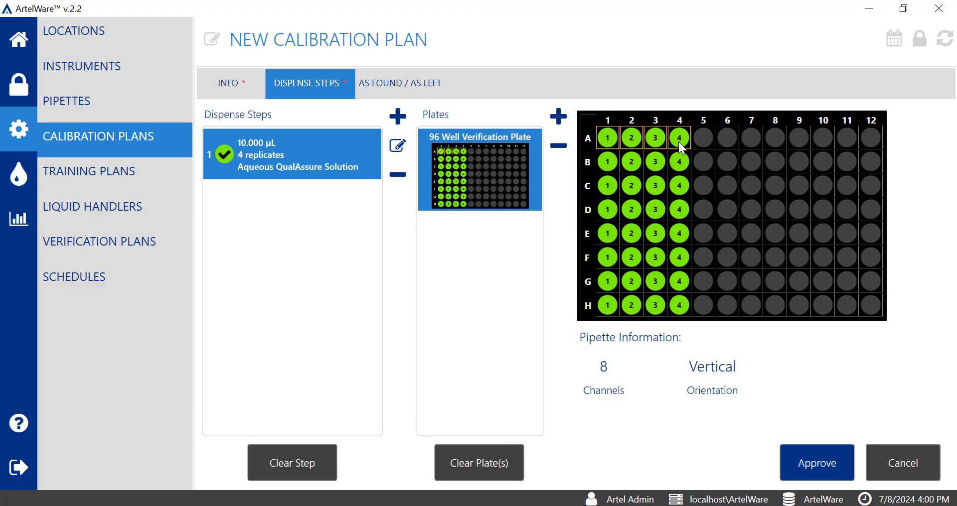
Step: Start a second dispense step of 50 µL with 4 replicates per channel and 8% inaccuracy and imprecision limits
{"action": "left_click", "coordinate": [399, 122]}
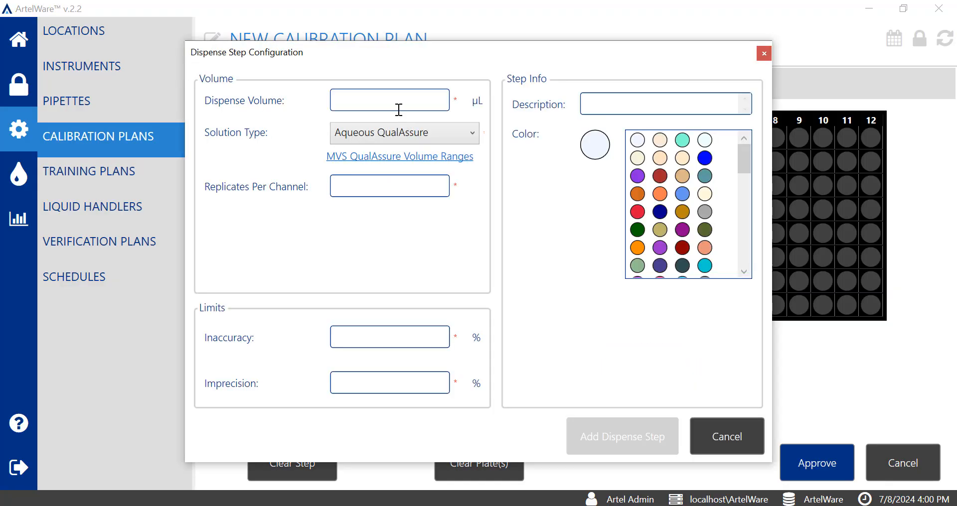
{"action": "left_click", "coordinate": [395, 104]}
{"action": "type", "text": "50"}
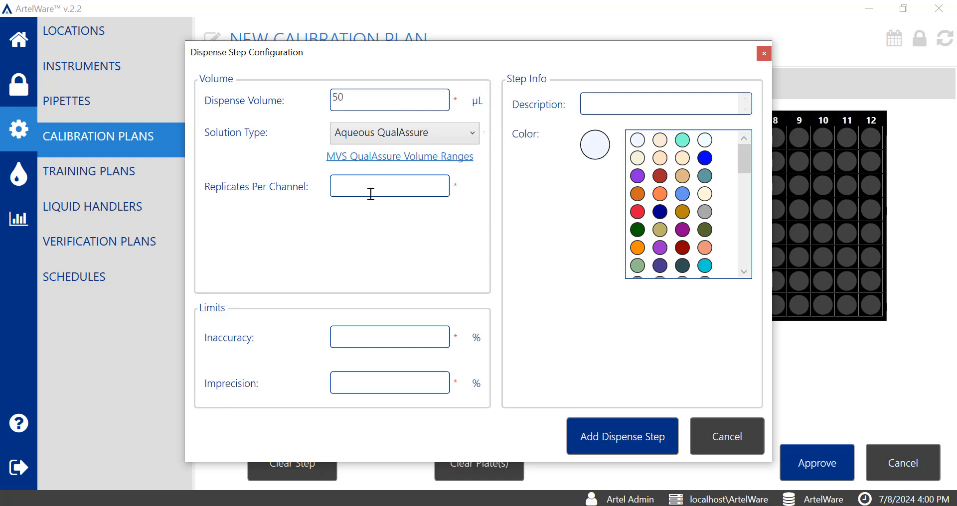
{"action": "type", "text": "4"}
{"action": "left_click", "coordinate": [396, 337]}
{"action": "type", "text": "8"}
{"action": "key", "text": "Tab"}
{"action": "type", "text": "8"}
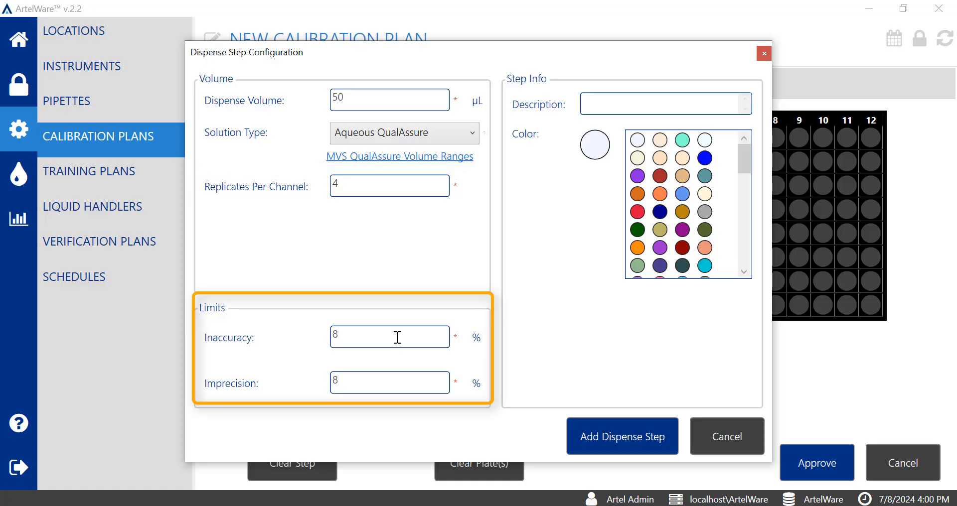
Step: Give the 50 µL step a magenta color, add it, and place its replicates in columns 5 to 8
{"action": "left_click", "coordinate": [746, 270]}
{"action": "left_click", "coordinate": [746, 270]}
{"action": "left_click", "coordinate": [746, 270]}
{"action": "left_click", "coordinate": [746, 269]}
{"action": "left_click", "coordinate": [746, 270]}
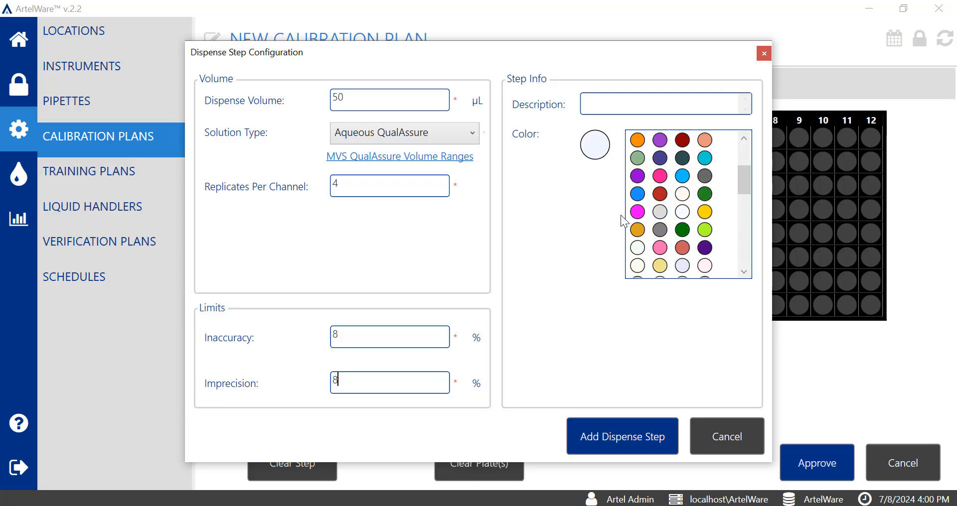
{"action": "left_click", "coordinate": [642, 215]}
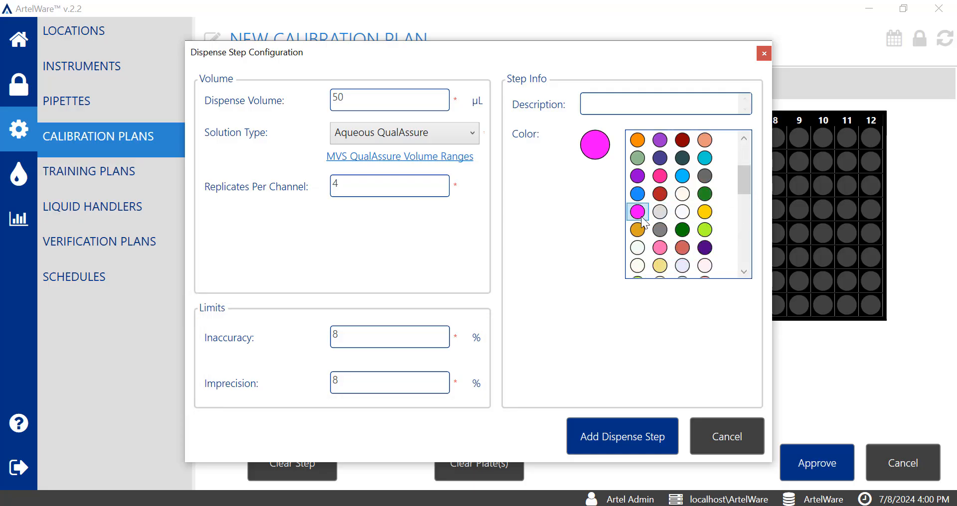
{"action": "left_click", "coordinate": [644, 428]}
{"action": "left_click", "coordinate": [704, 182]}
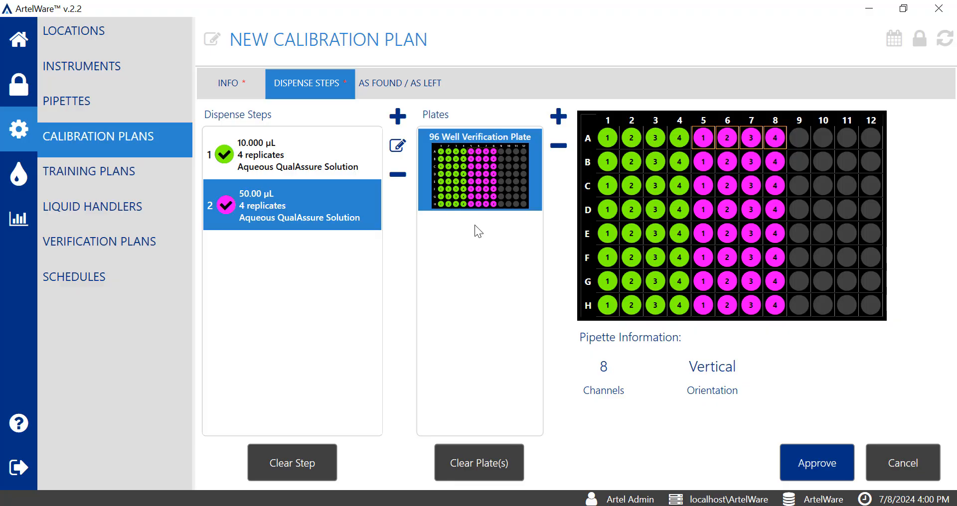
Step: Start a third dispense step of 100 µL with 4 replicates per channel and 6% inaccuracy and imprecision limits
{"action": "left_click", "coordinate": [398, 116]}
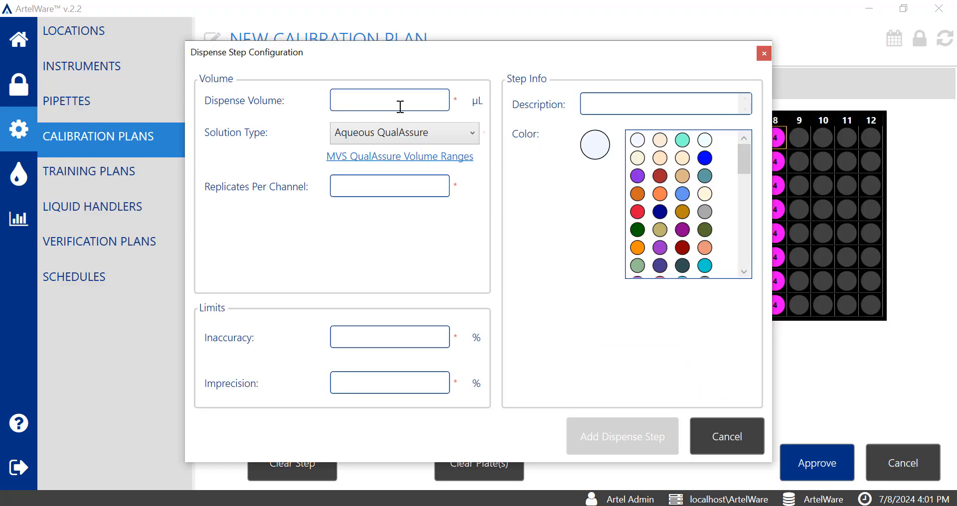
{"action": "left_click", "coordinate": [400, 103]}
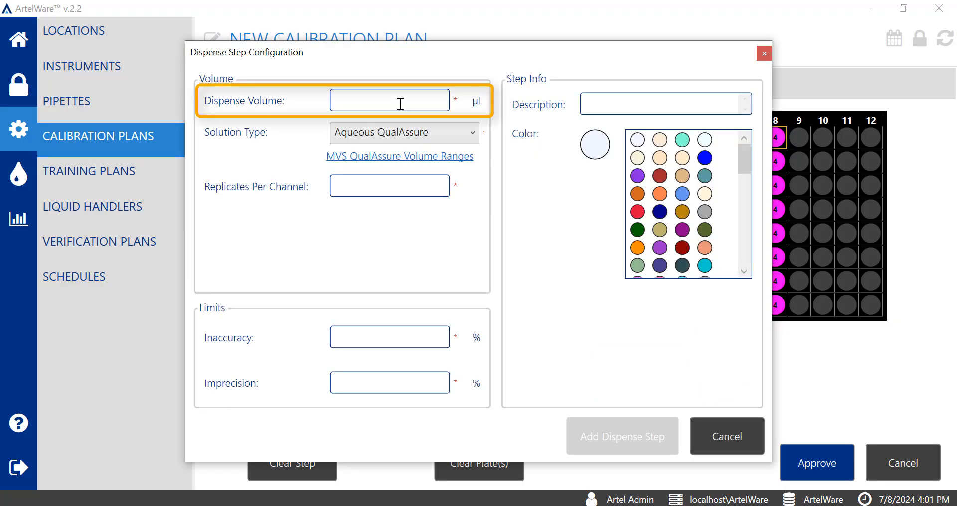
{"action": "type", "text": "100"}
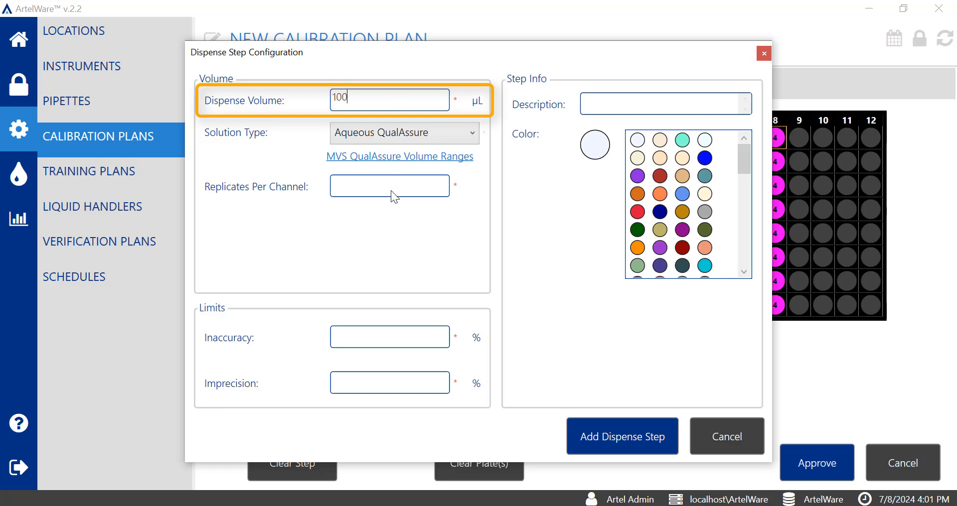
{"action": "left_click", "coordinate": [392, 192]}
{"action": "type", "text": "4"}
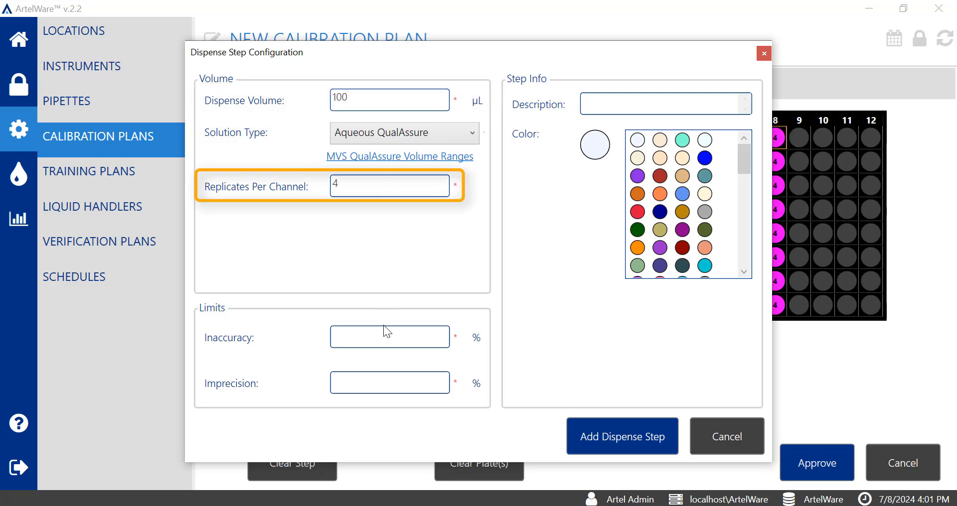
{"action": "left_click", "coordinate": [387, 340]}
{"action": "type", "text": "6"}
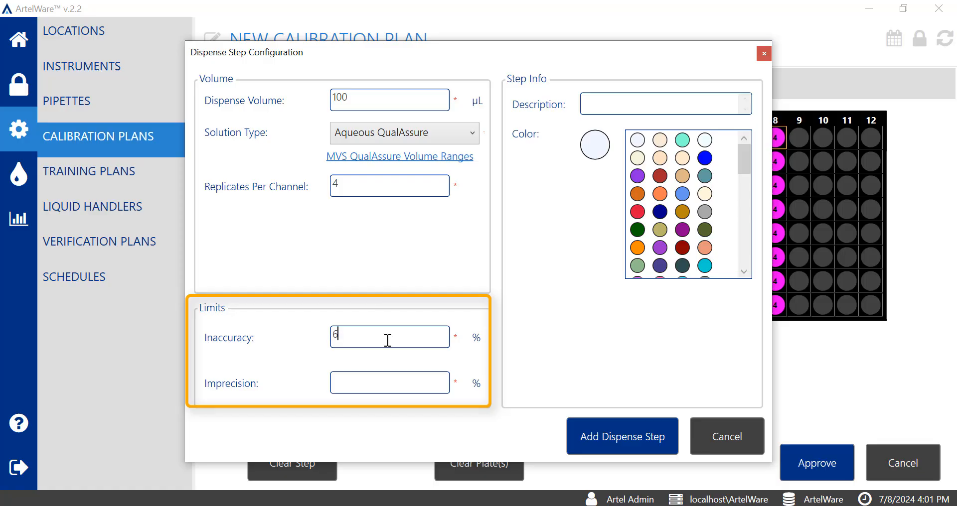
{"action": "left_click", "coordinate": [372, 390]}
{"action": "type", "text": "6"}
Step: Give the 100 µL step a white color, add it, and place its replicates in columns 9 to 12
{"action": "left_click", "coordinate": [705, 141]}
{"action": "left_click", "coordinate": [636, 441]}
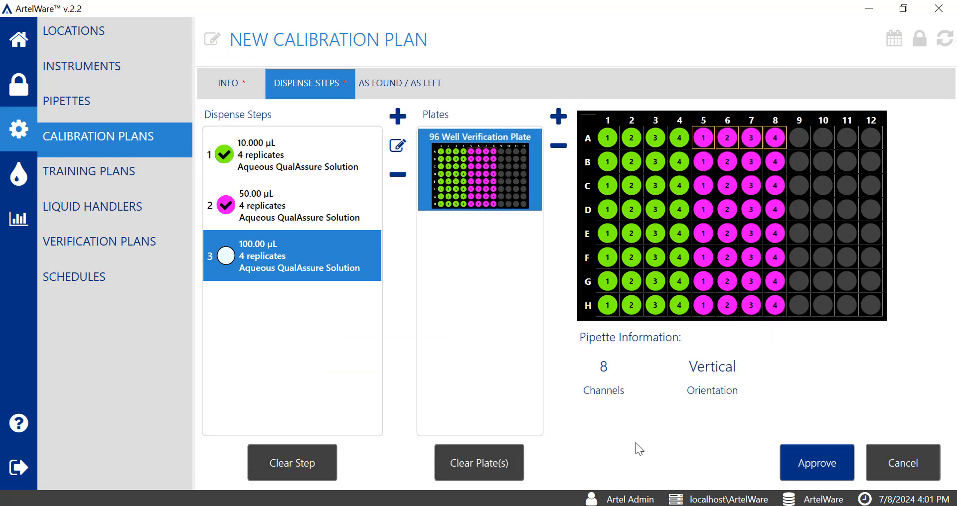
{"action": "left_click_drag", "start_coordinate": [800, 139], "coordinate": [880, 139]}
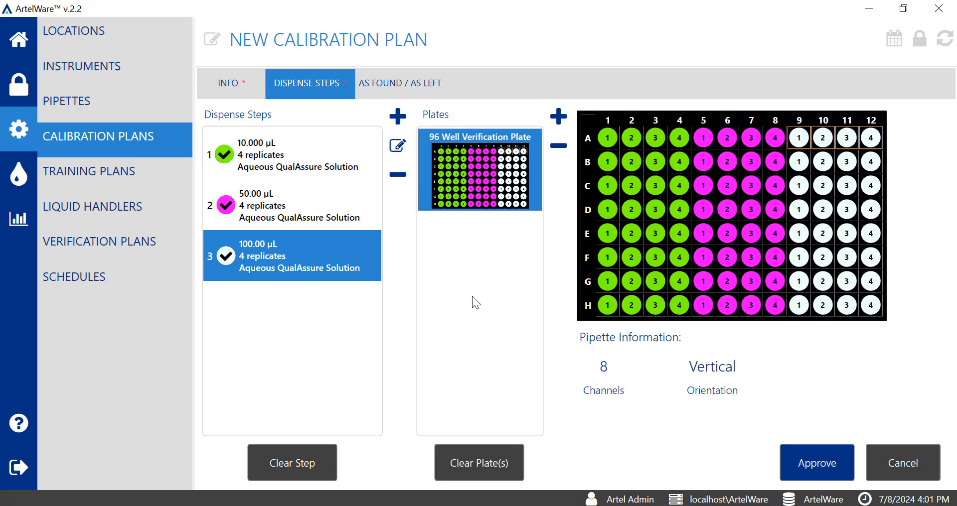
Step: Approve the new calibration plan with the review comment 'Calibration plan approved'
{"action": "left_click", "coordinate": [821, 472]}
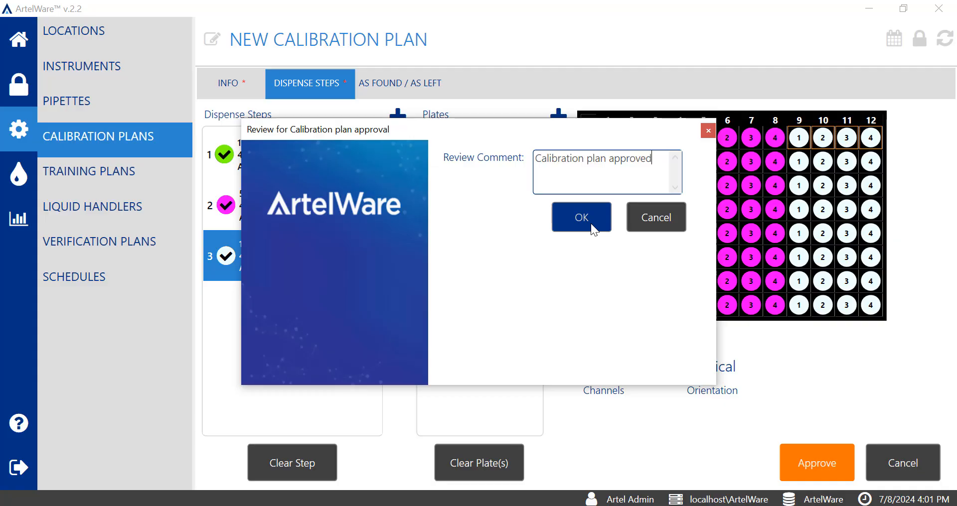
{"action": "left_click", "coordinate": [590, 223]}
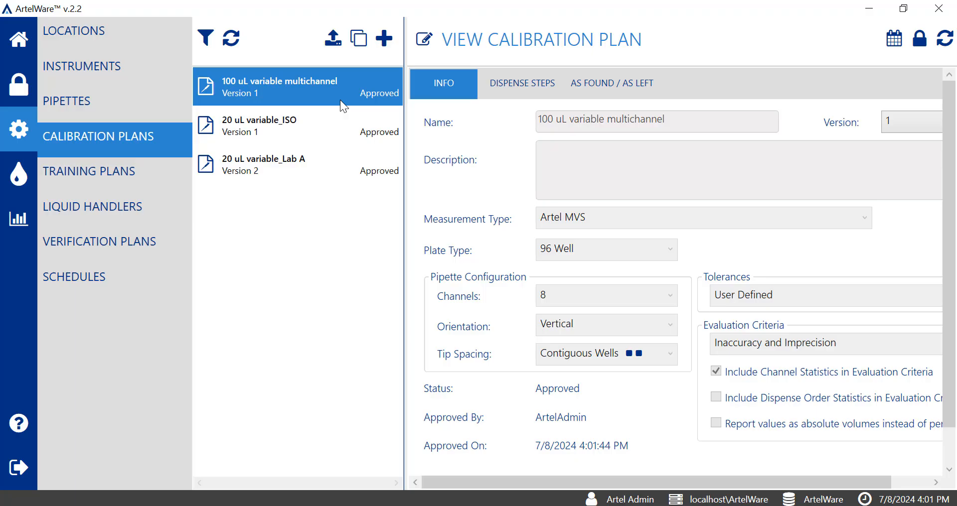
{"action": "left_click", "coordinate": [206, 38]}
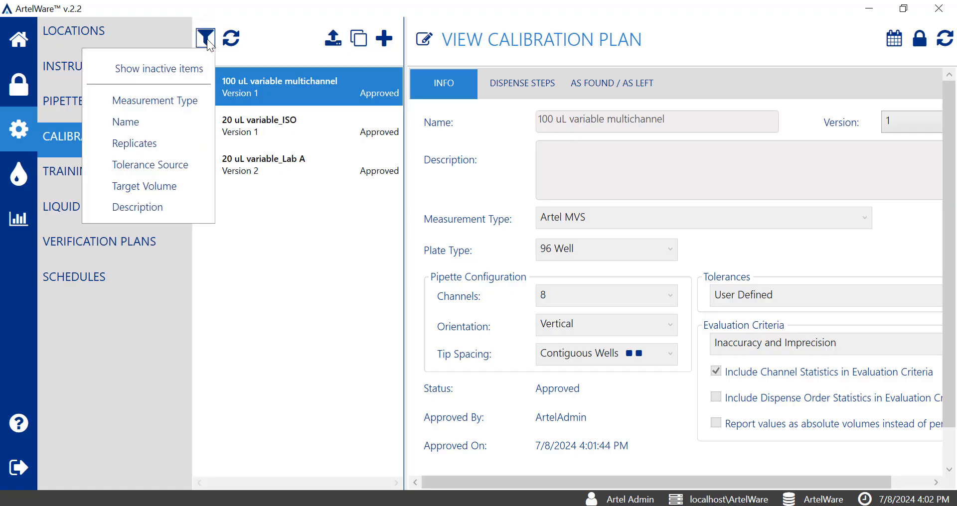
{"action": "left_click", "coordinate": [288, 43]}
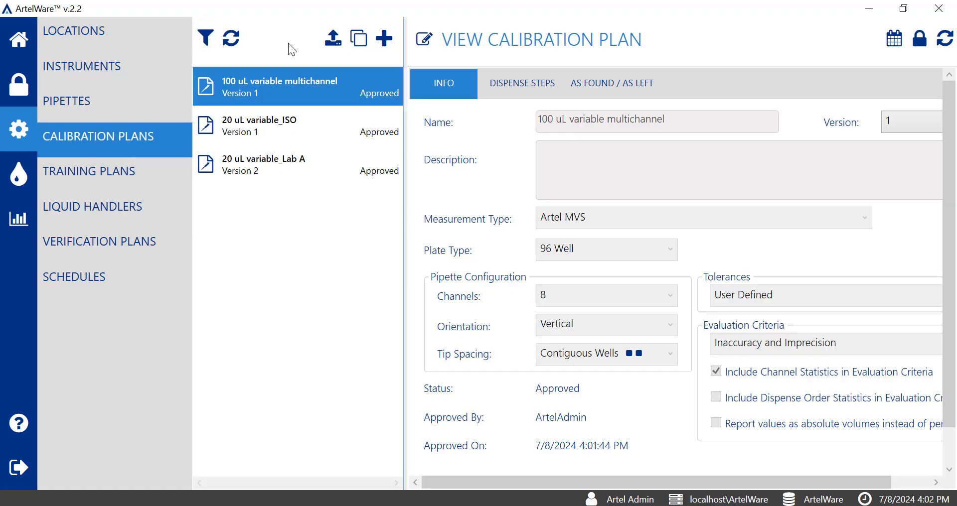
{"action": "left_click", "coordinate": [235, 41]}
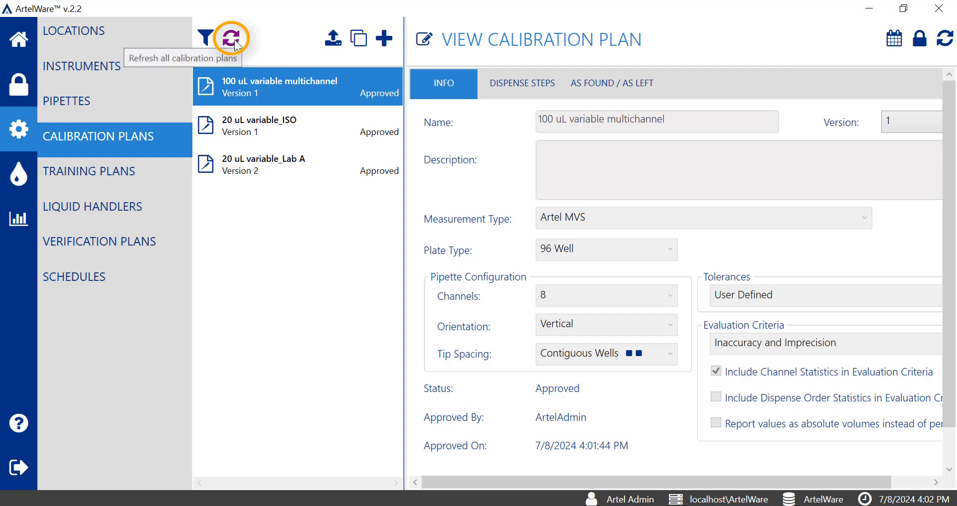
{"action": "left_click", "coordinate": [334, 40]}
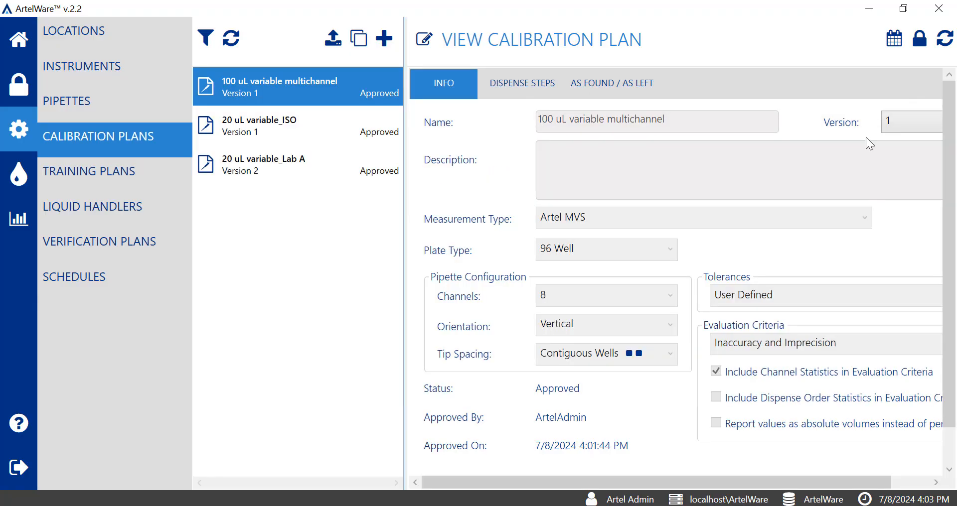
{"action": "left_click", "coordinate": [424, 39]}
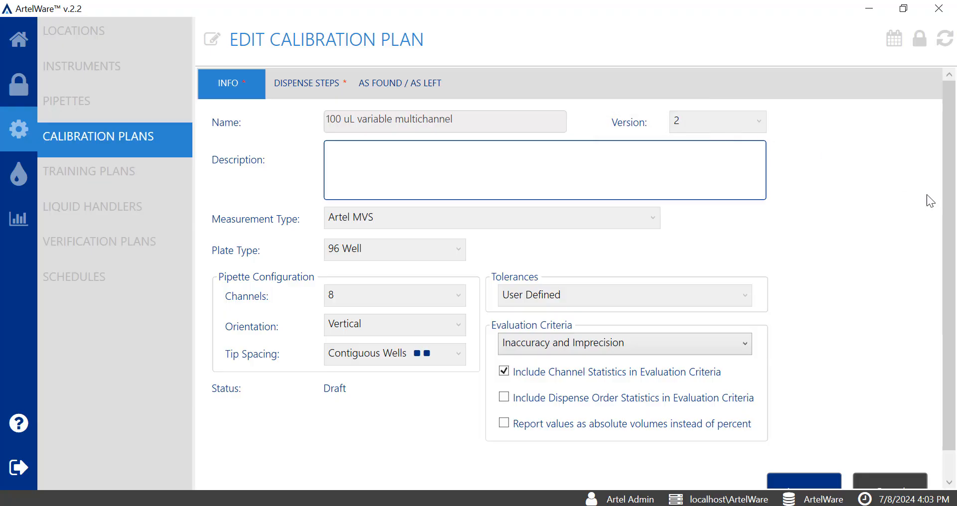
{"action": "key", "text": "Escape"}
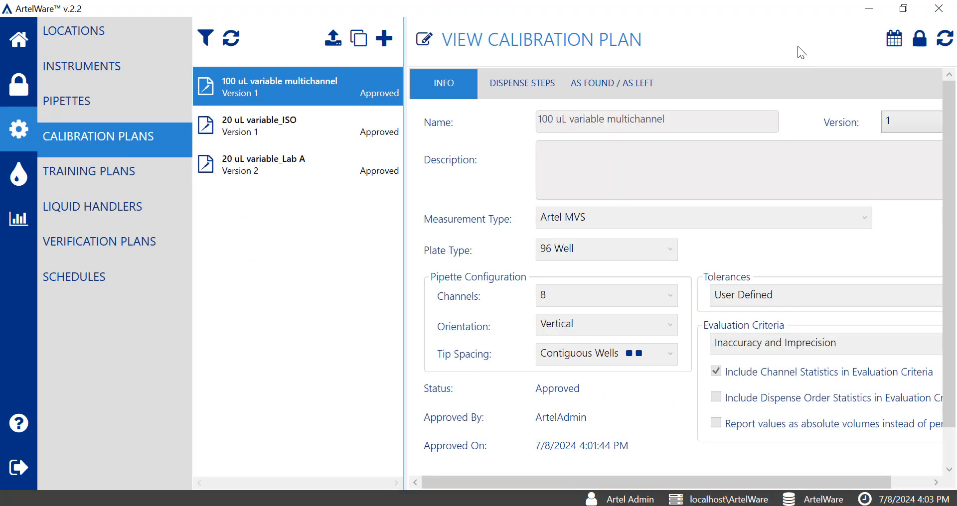